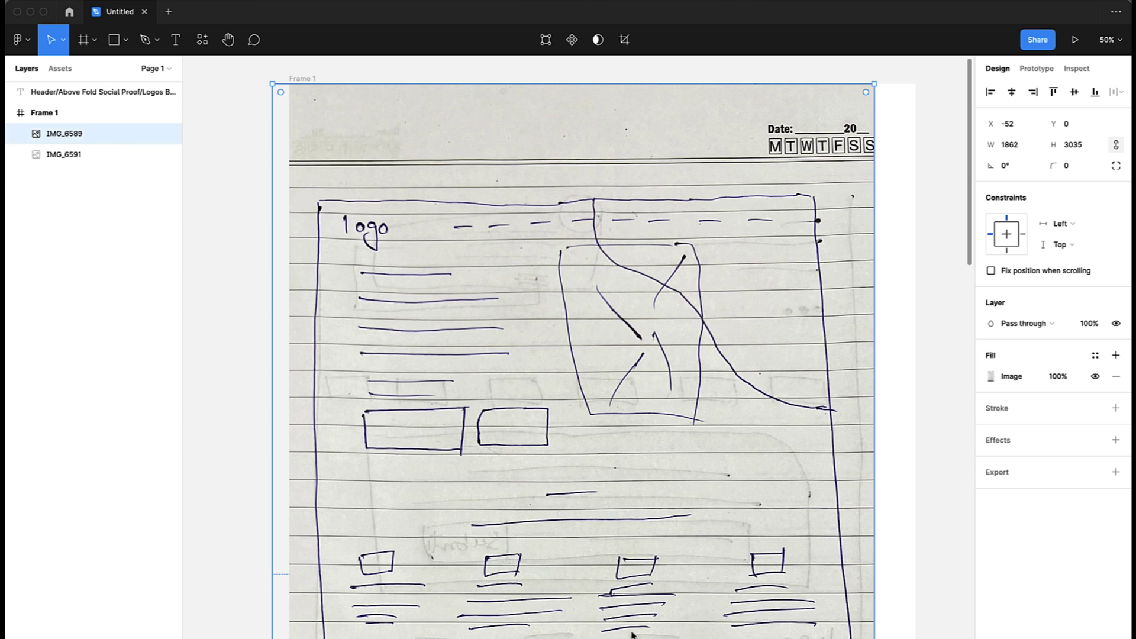
Deselect the wireframe photo and scroll down through both wireframe photos
{"action": "left_click", "coordinate": [919, 415]}
{"action": "scroll", "coordinate": [925, 420], "scroll_direction": "down", "scroll_amount": 4}
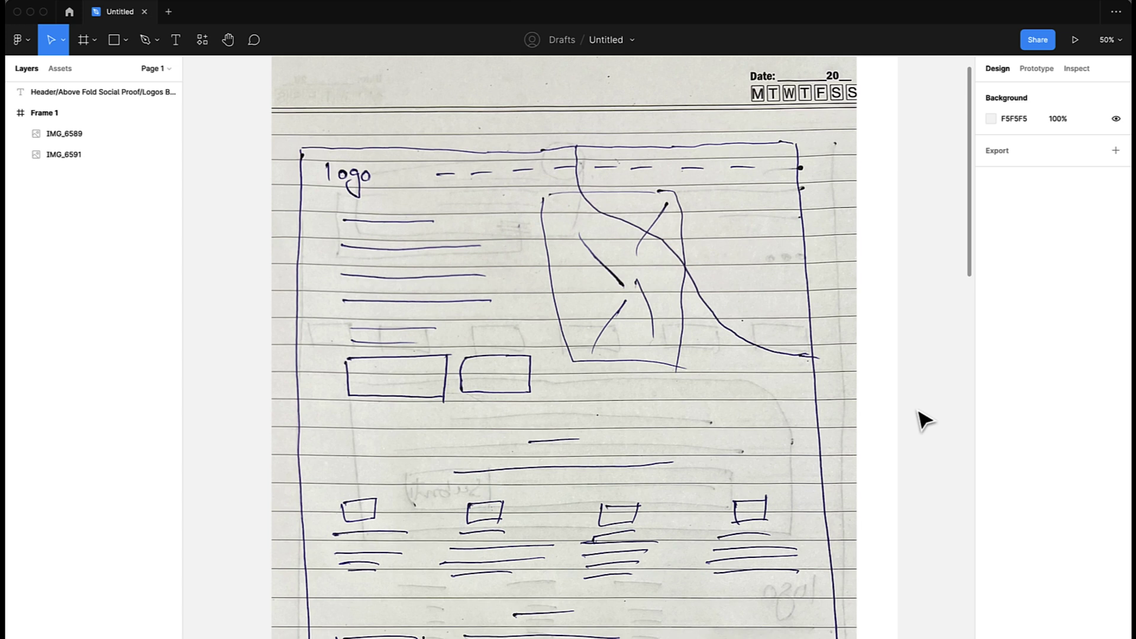
{"action": "scroll", "coordinate": [925, 420], "scroll_direction": "down", "scroll_amount": 6}
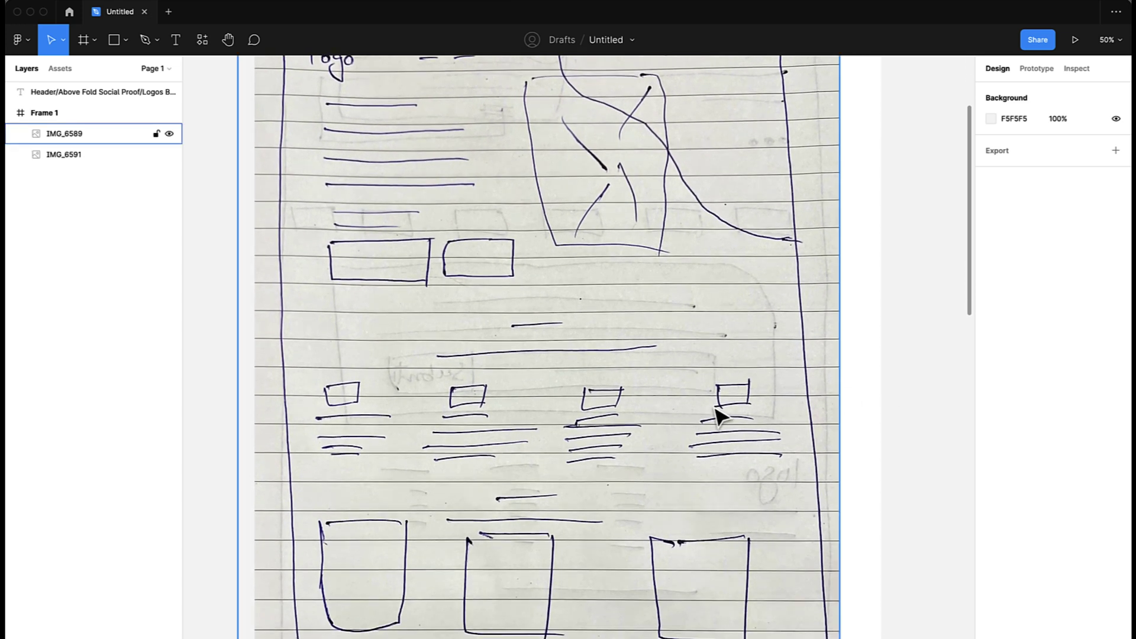
{"action": "scroll", "coordinate": [654, 449], "scroll_direction": "down", "scroll_amount": 8}
{"action": "scroll", "coordinate": [654, 453], "scroll_direction": "down", "scroll_amount": 18}
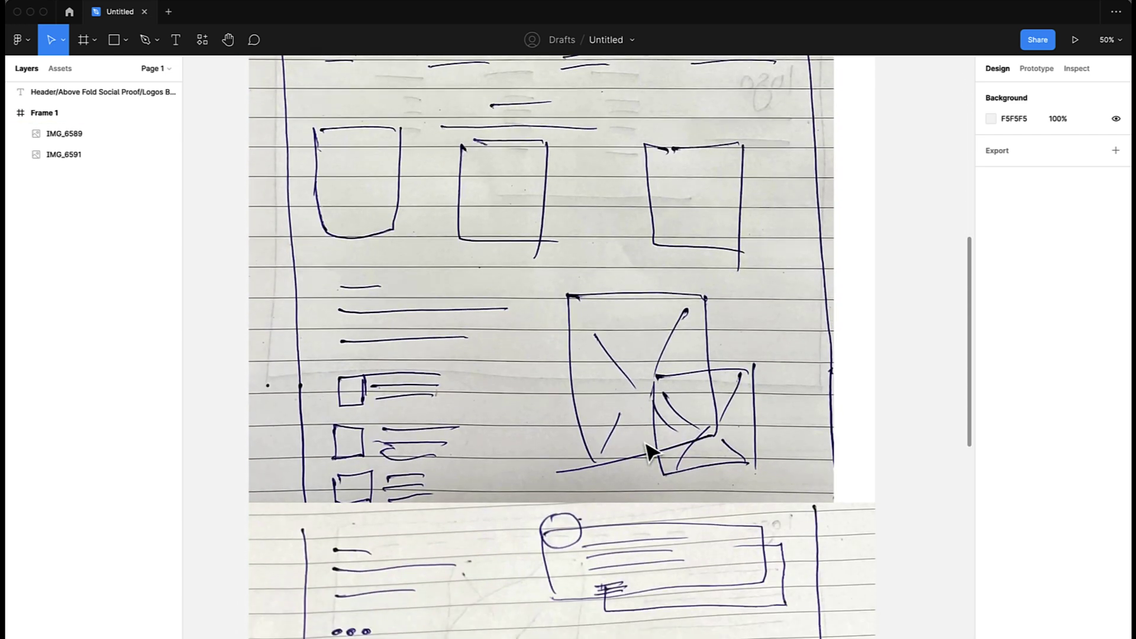
{"action": "scroll", "coordinate": [650, 452], "scroll_direction": "down", "scroll_amount": 4}
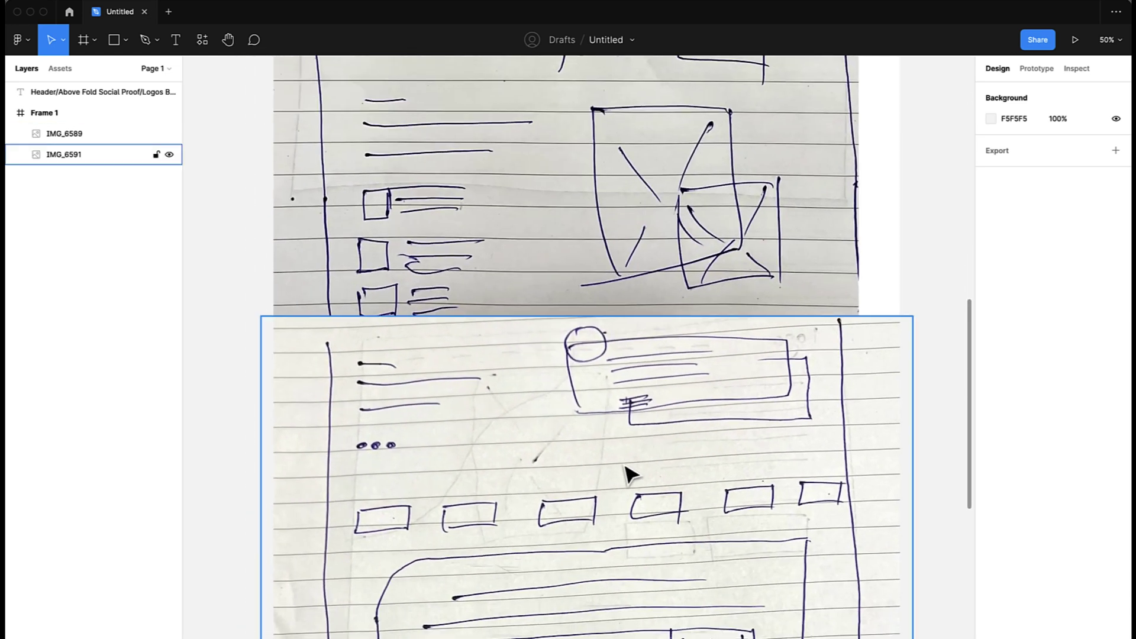
{"action": "scroll", "coordinate": [630, 509], "scroll_direction": "down", "scroll_amount": 5}
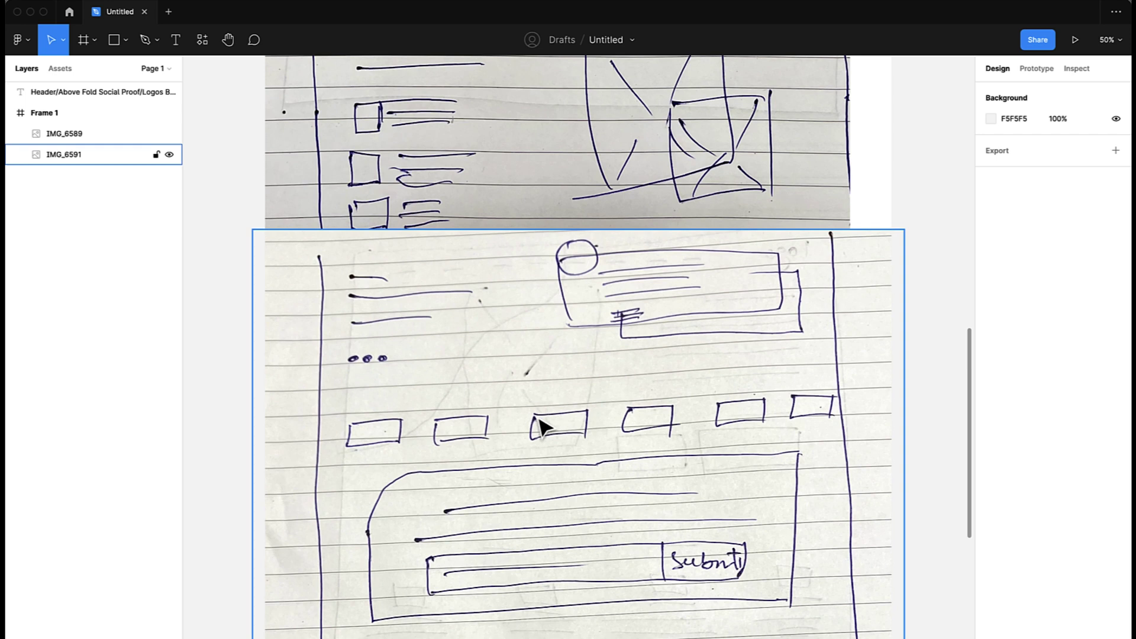
{"action": "scroll", "coordinate": [541, 426], "scroll_direction": "down", "scroll_amount": 6}
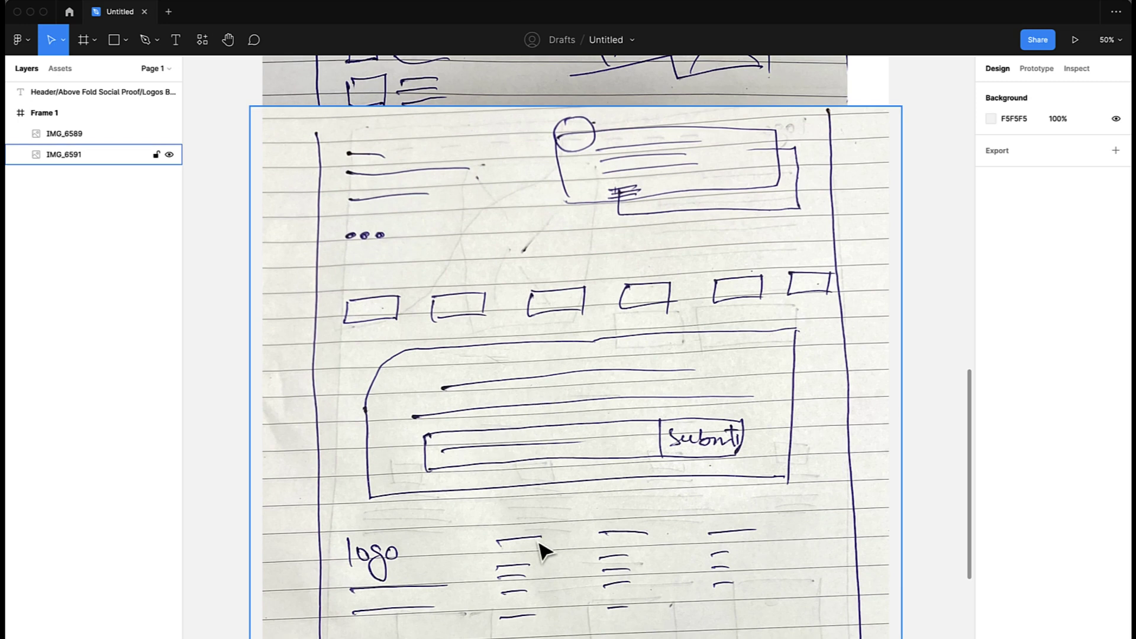
{"action": "scroll", "coordinate": [542, 577], "scroll_direction": "down", "scroll_amount": 3}
Pan the view to show the 17-item landing-page section list beside the photos
{"action": "scroll", "coordinate": [542, 577], "scroll_direction": "up", "scroll_amount": 8}
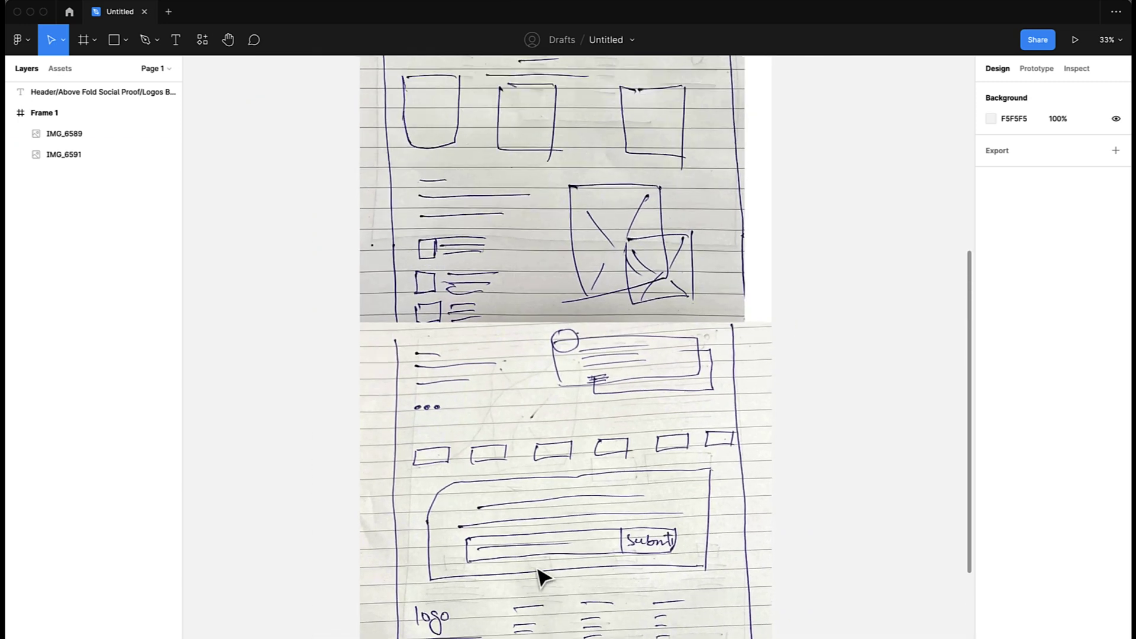
{"action": "scroll", "coordinate": [541, 577], "scroll_direction": "up", "scroll_amount": 4}
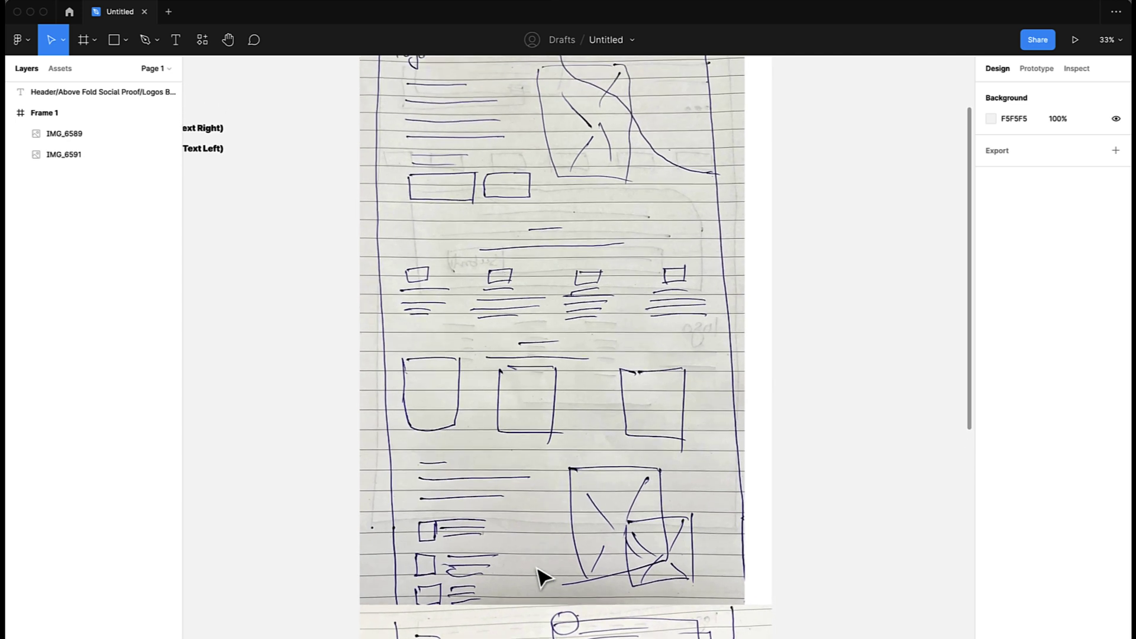
{"action": "scroll", "coordinate": [541, 577], "scroll_direction": "left", "scroll_amount": 10}
{"action": "scroll", "coordinate": [542, 577], "scroll_direction": "up", "scroll_amount": 4}
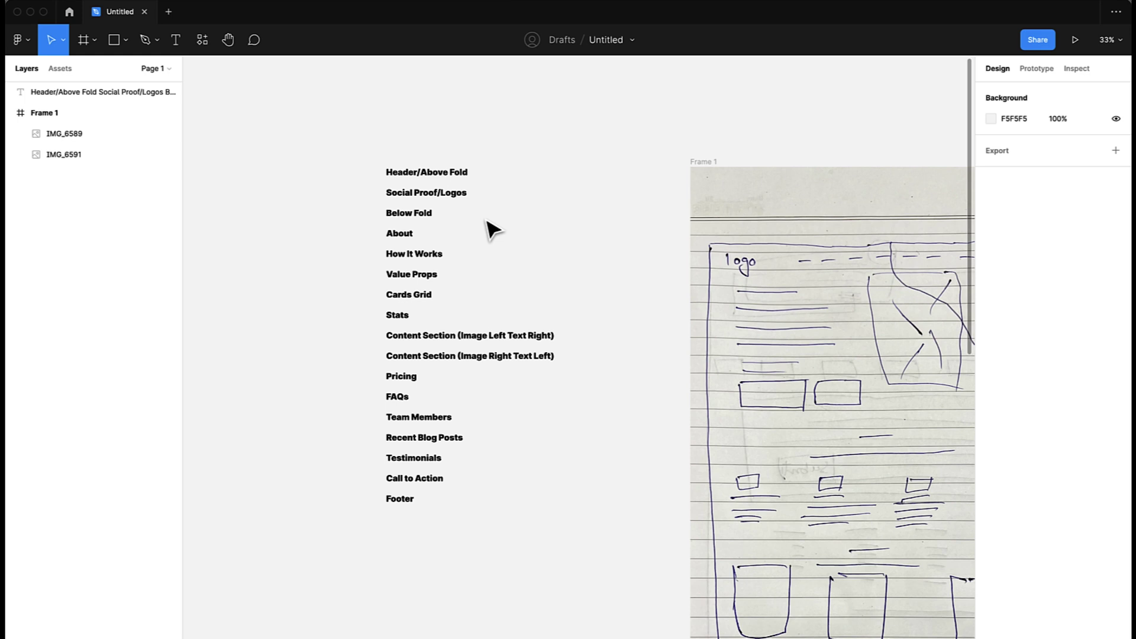
{"action": "scroll", "coordinate": [493, 230], "scroll_direction": "left", "scroll_amount": 2}
{"action": "scroll", "coordinate": [493, 230], "scroll_direction": "up", "scroll_amount": 1}
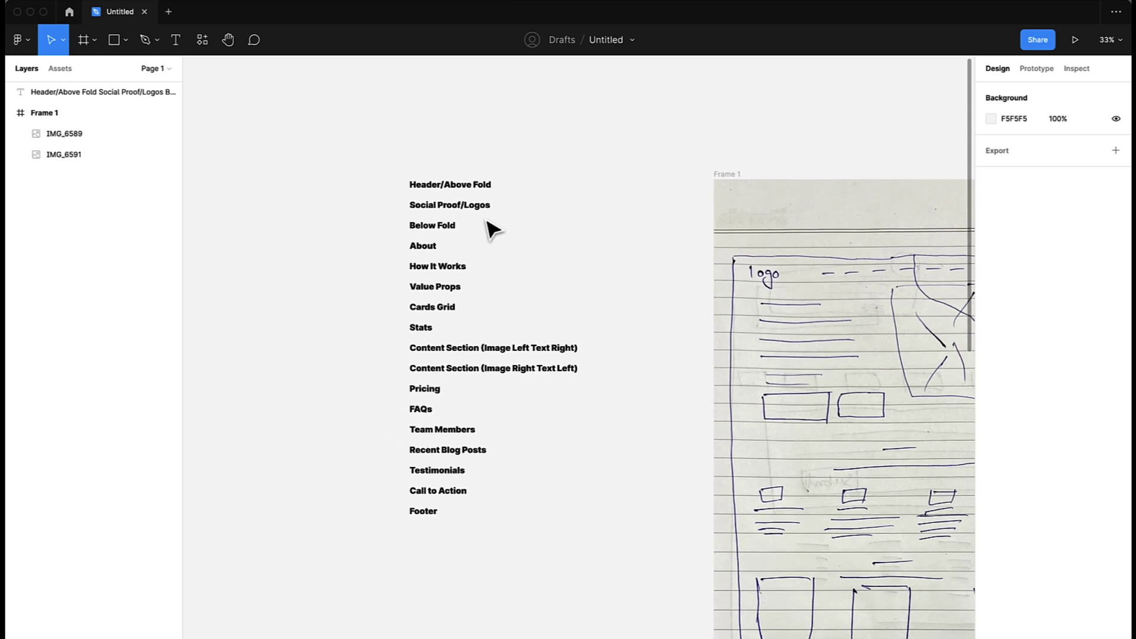
{"action": "scroll", "coordinate": [493, 229], "scroll_direction": "left", "scroll_amount": 1}
{"action": "scroll", "coordinate": [493, 230], "scroll_direction": "up", "scroll_amount": 1}
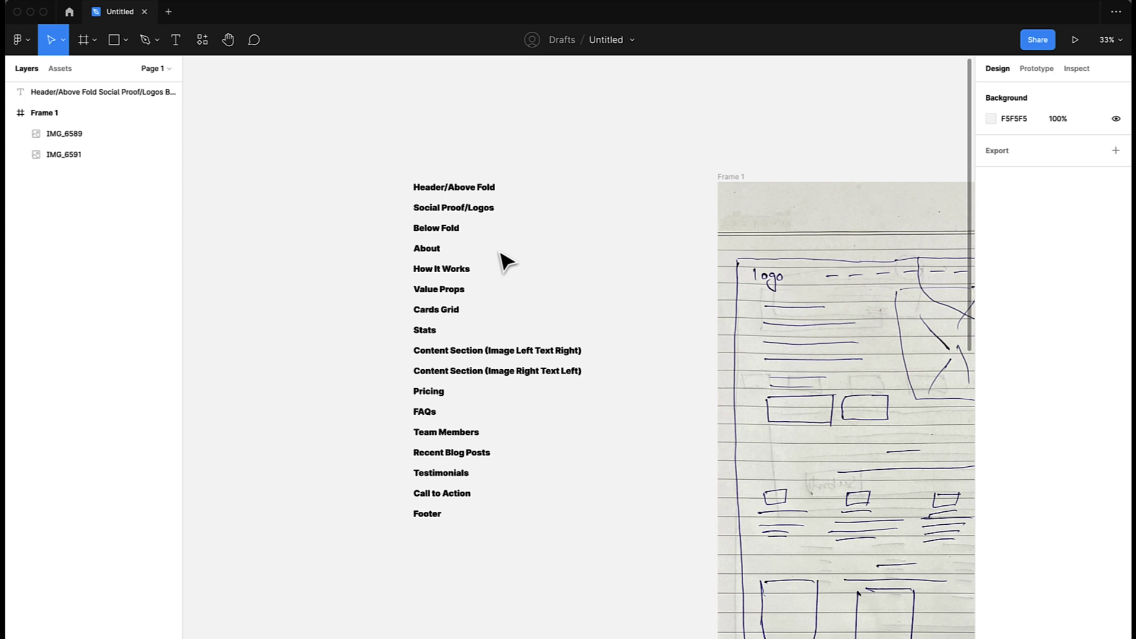
{"action": "scroll", "coordinate": [506, 260], "scroll_direction": "down", "scroll_amount": 2}
{"action": "scroll", "coordinate": [506, 261], "scroll_direction": "right", "scroll_amount": 2}
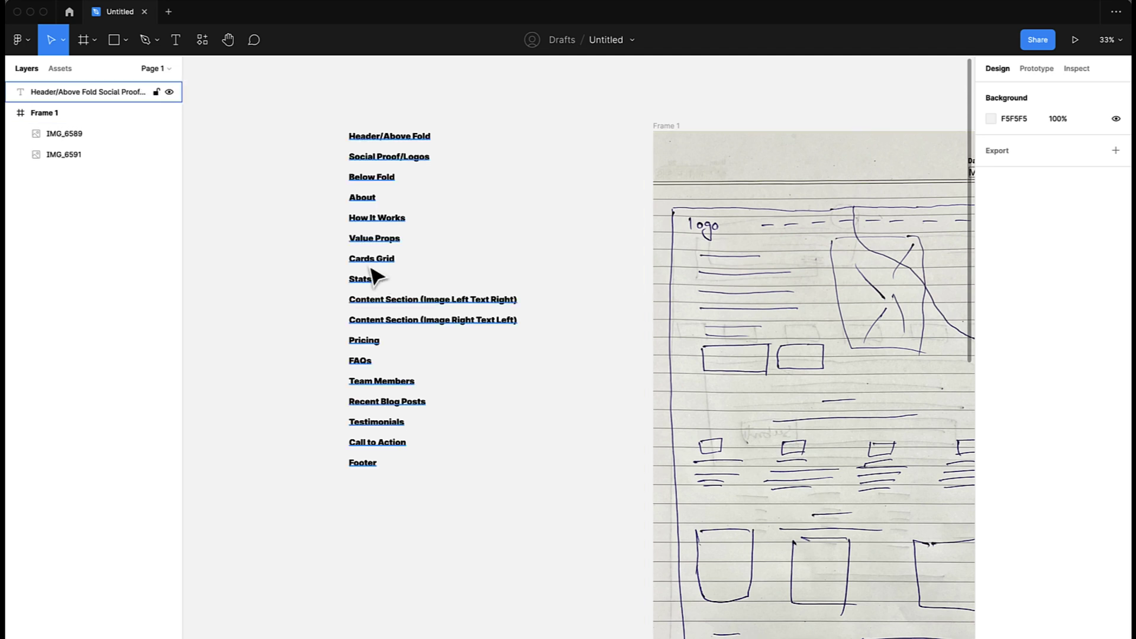
{"action": "scroll", "coordinate": [781, 550], "scroll_direction": "down", "scroll_amount": 2}
{"action": "scroll", "coordinate": [781, 550], "scroll_direction": "right", "scroll_amount": 2}
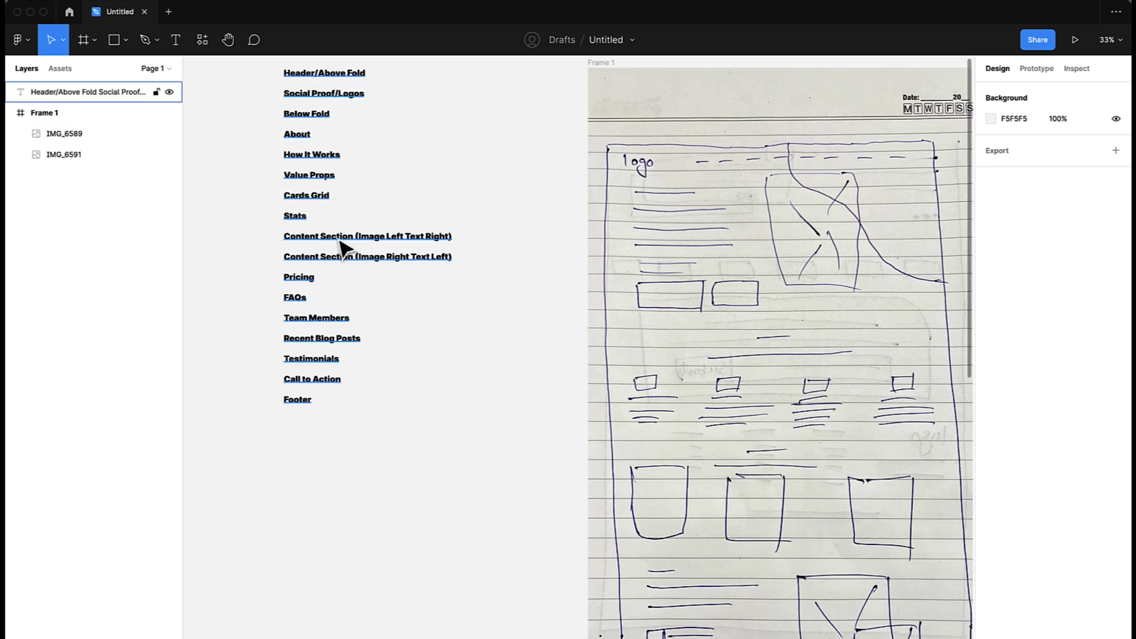
{"action": "scroll", "coordinate": [713, 497], "scroll_direction": "down", "scroll_amount": 3}
{"action": "scroll", "coordinate": [713, 497], "scroll_direction": "right", "scroll_amount": 1}
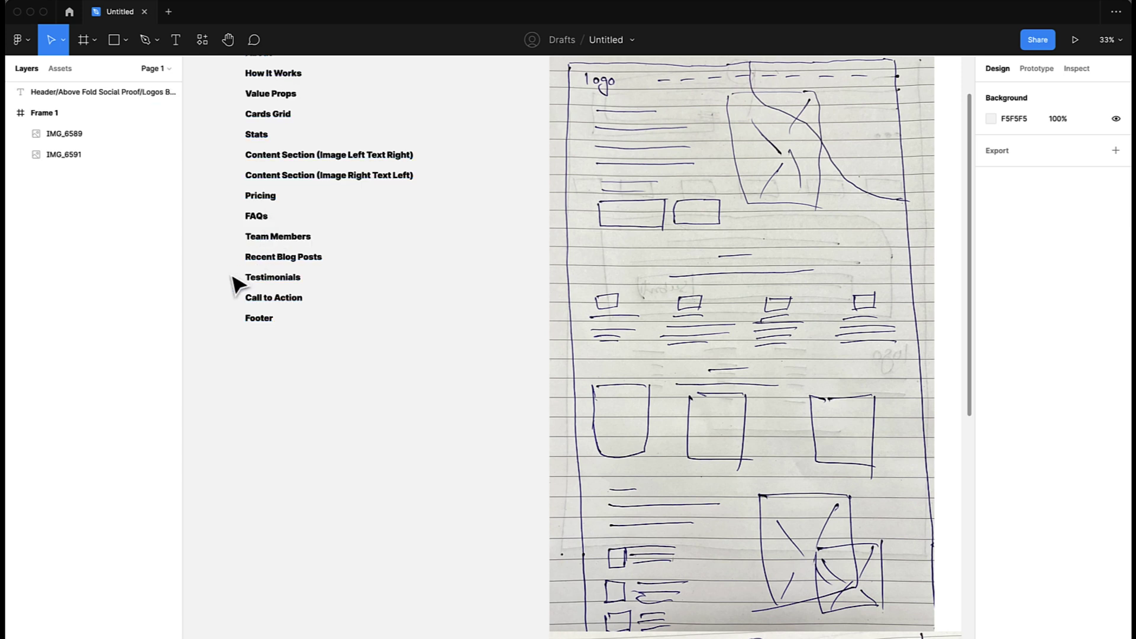
{"action": "scroll", "coordinate": [235, 283], "scroll_direction": "left", "scroll_amount": 1}
{"action": "scroll", "coordinate": [235, 283], "scroll_direction": "up", "scroll_amount": 1}
{"action": "scroll", "coordinate": [235, 282], "scroll_direction": "left", "scroll_amount": 1}
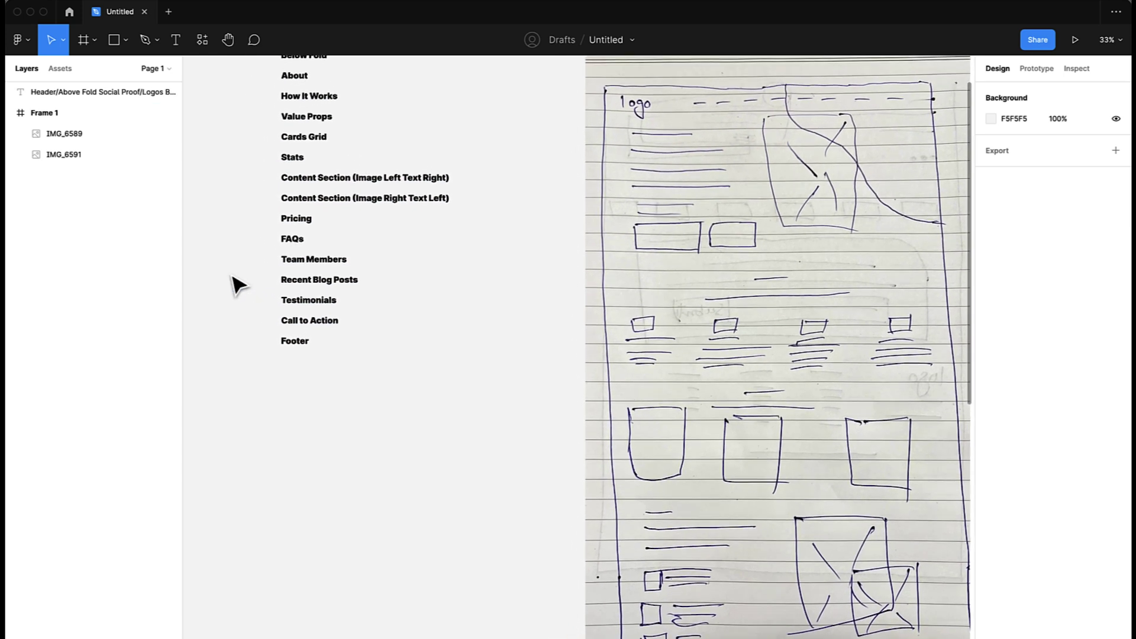
{"action": "scroll", "coordinate": [235, 283], "scroll_direction": "down", "scroll_amount": 1}
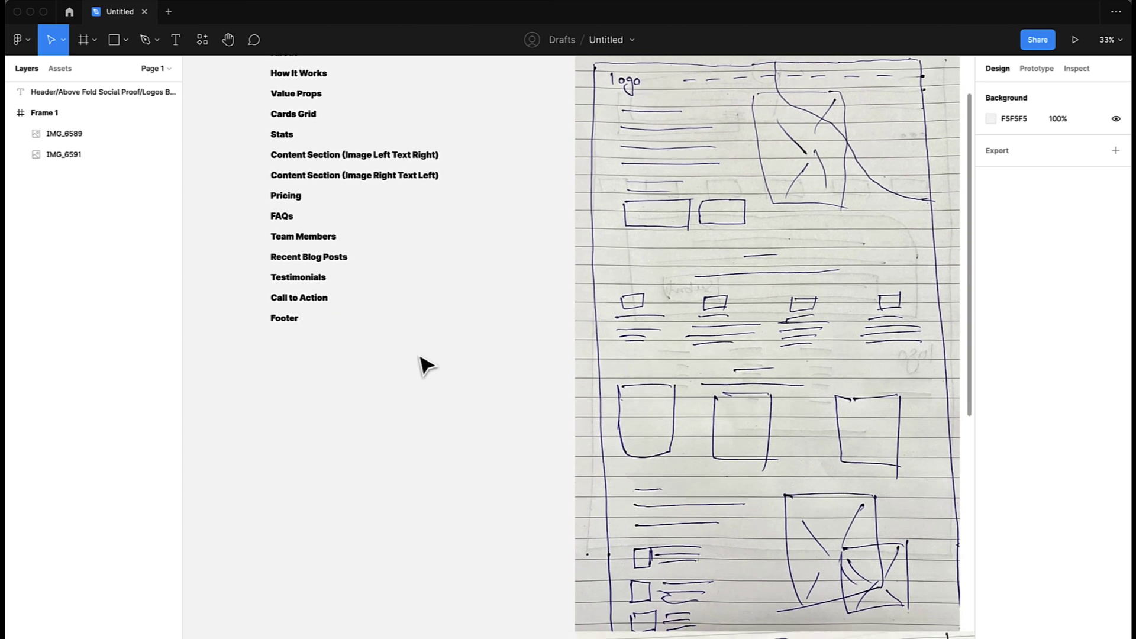
{"action": "scroll", "coordinate": [494, 377], "scroll_direction": "down", "scroll_amount": 5}
{"action": "scroll", "coordinate": [494, 377], "scroll_direction": "down", "scroll_amount": 1}
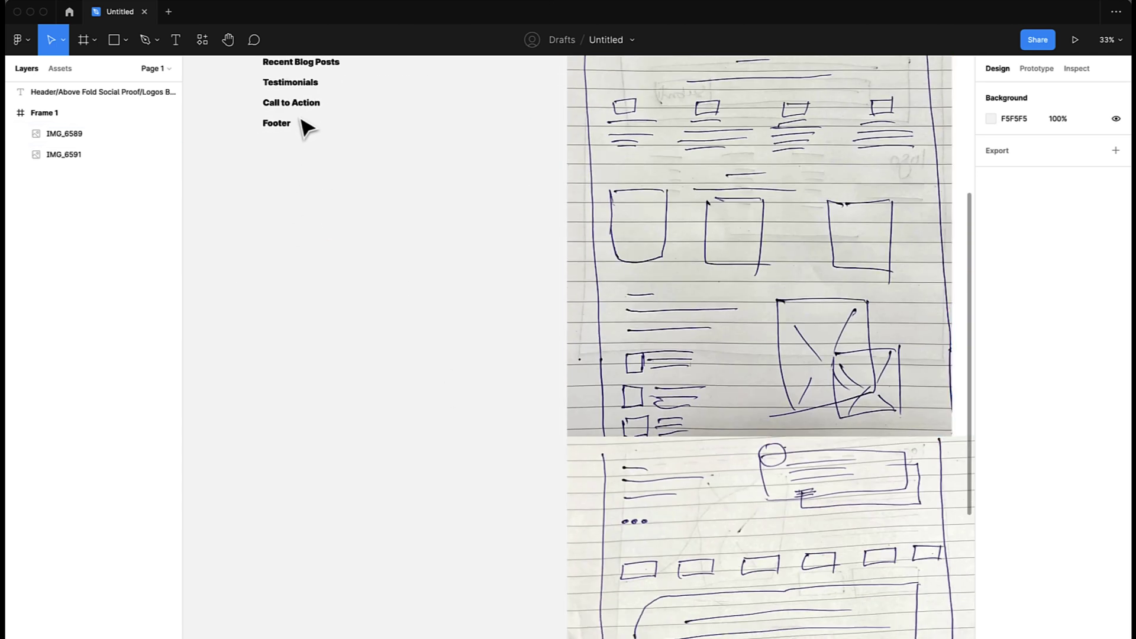
{"action": "scroll", "coordinate": [558, 464], "scroll_direction": "down", "scroll_amount": 5}
{"action": "scroll", "coordinate": [558, 464], "scroll_direction": "right", "scroll_amount": 1}
{"action": "left_click", "coordinate": [563, 464]}
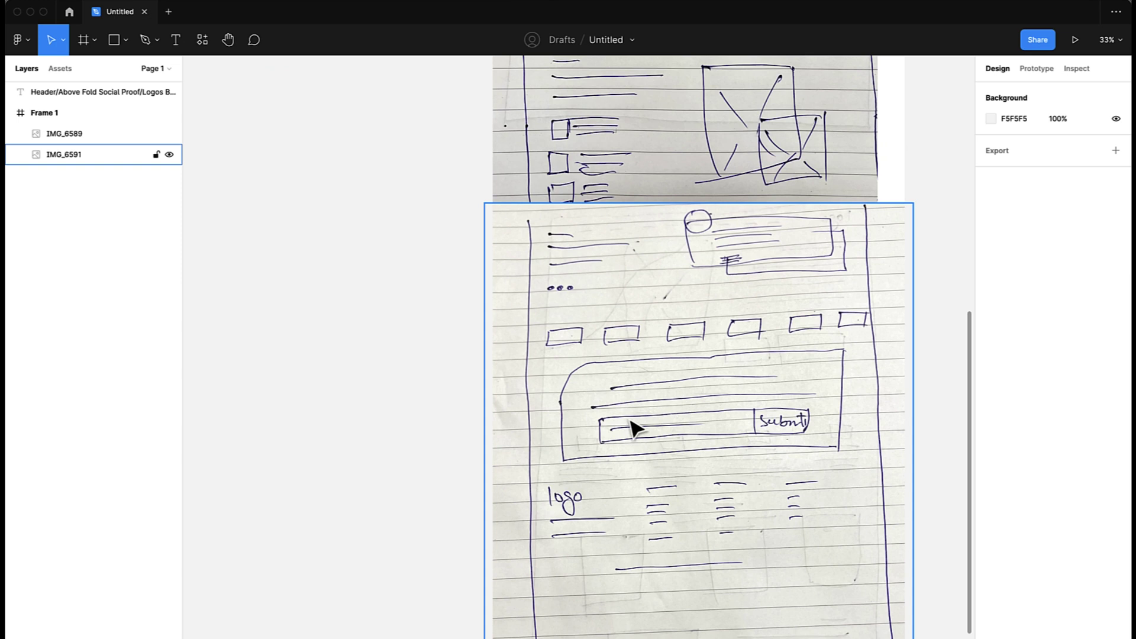
{"action": "scroll", "coordinate": [727, 503], "scroll_direction": "up", "scroll_amount": 10}
{"action": "scroll", "coordinate": [727, 503], "scroll_direction": "left", "scroll_amount": 2}
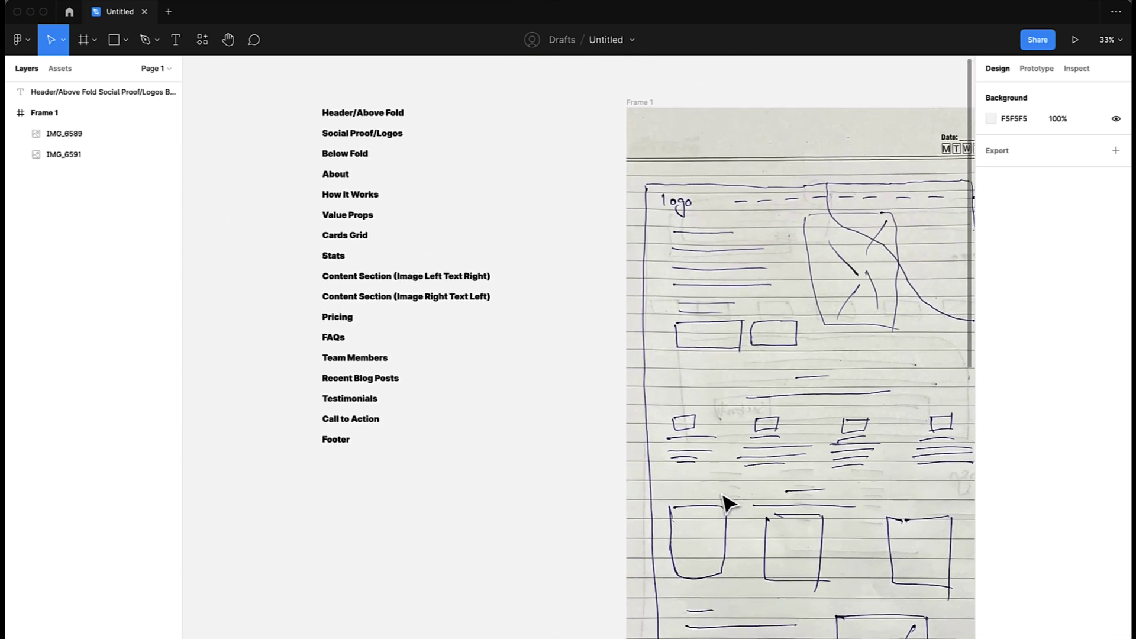
{"action": "left_click", "coordinate": [704, 488]}
{"action": "left_click", "coordinate": [592, 390]}
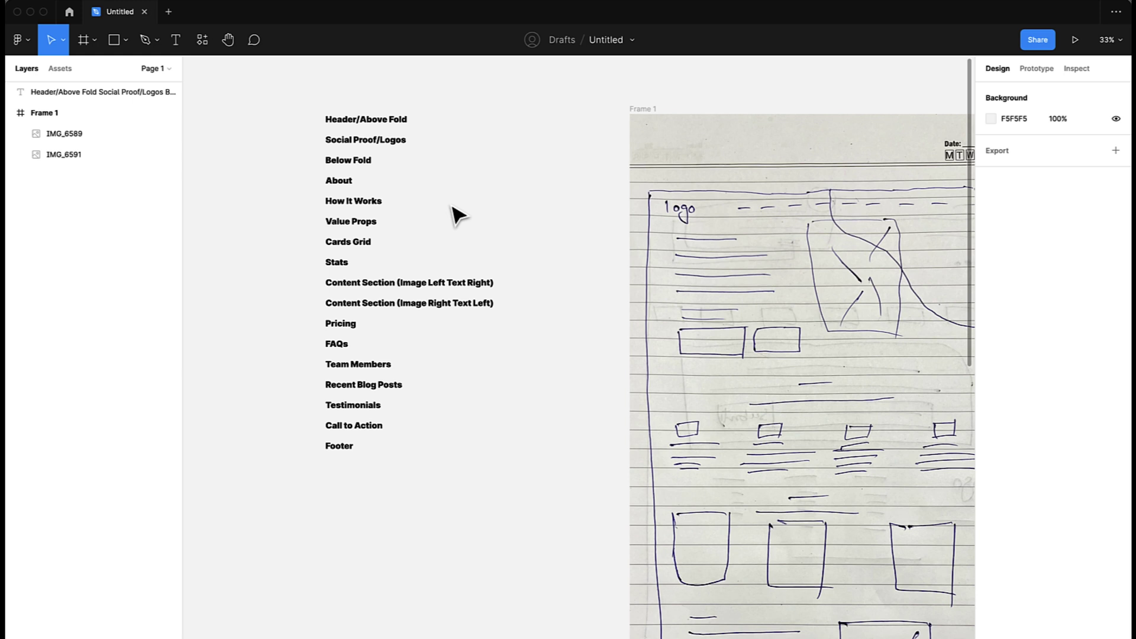
Pan the canvas until Frame 1's sketch with header, hero, four features and three cards is centred
{"action": "scroll", "coordinate": [459, 216], "scroll_direction": "right", "scroll_amount": 8}
{"action": "scroll", "coordinate": [459, 215], "scroll_direction": "down", "scroll_amount": 2}
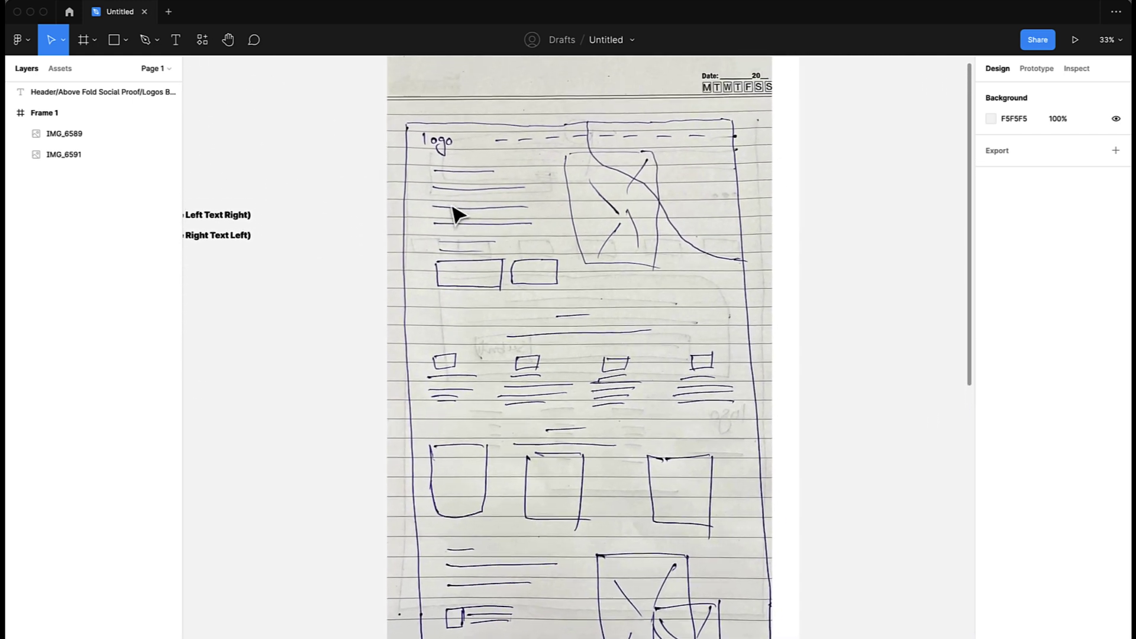
{"action": "scroll", "coordinate": [460, 215], "scroll_direction": "up", "scroll_amount": 1}
{"action": "scroll", "coordinate": [459, 215], "scroll_direction": "right", "scroll_amount": 1}
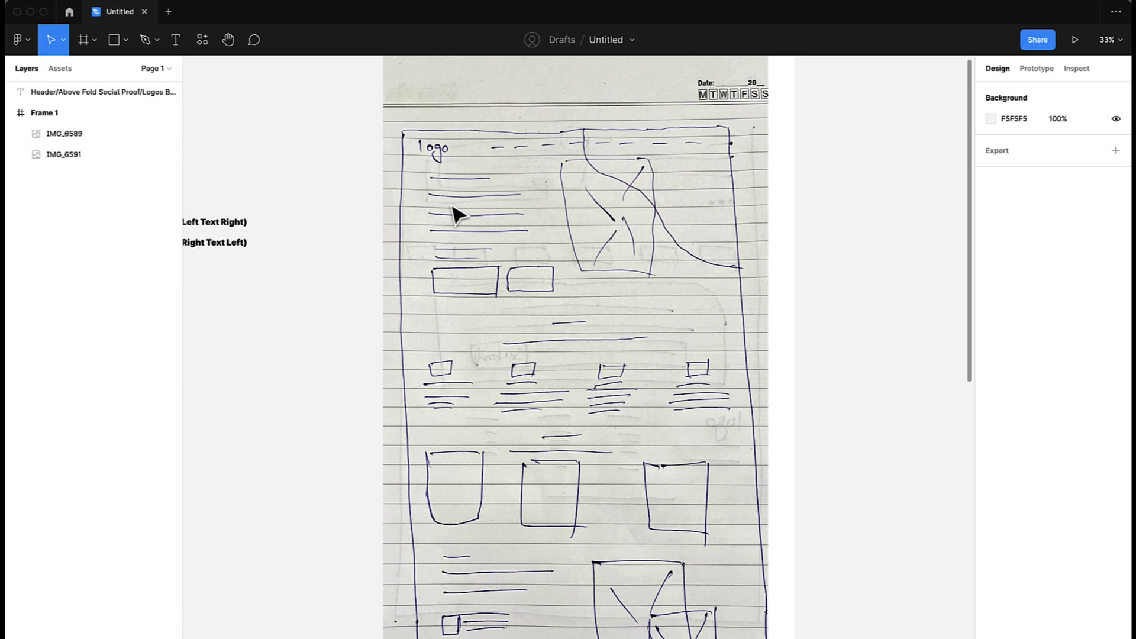
{"action": "scroll", "coordinate": [460, 216], "scroll_direction": "right", "scroll_amount": 2}
{"action": "scroll", "coordinate": [459, 215], "scroll_direction": "down", "scroll_amount": 1}
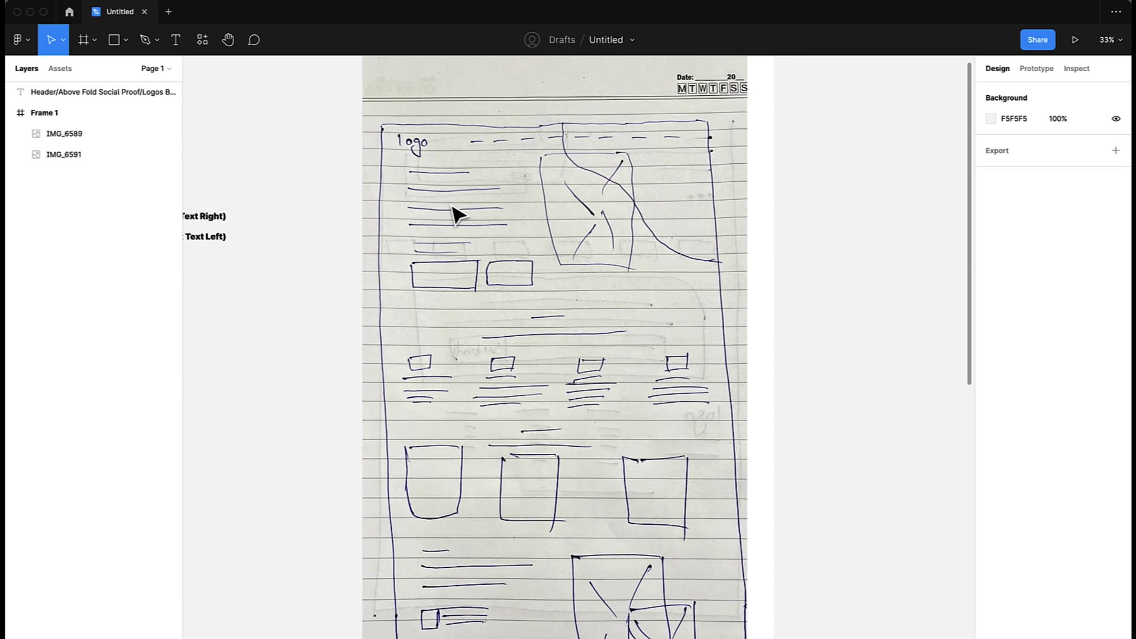
{"action": "scroll", "coordinate": [459, 215], "scroll_direction": "right", "scroll_amount": 2}
{"action": "scroll", "coordinate": [459, 215], "scroll_direction": "down", "scroll_amount": 1}
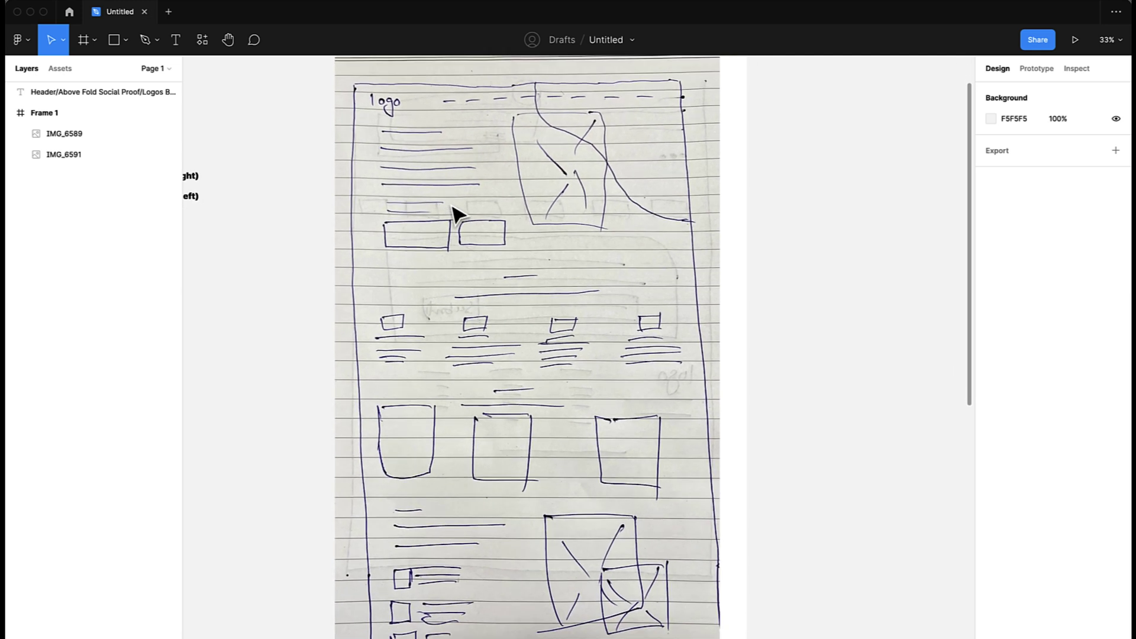
{"action": "scroll", "coordinate": [459, 215], "scroll_direction": "up", "scroll_amount": 3}
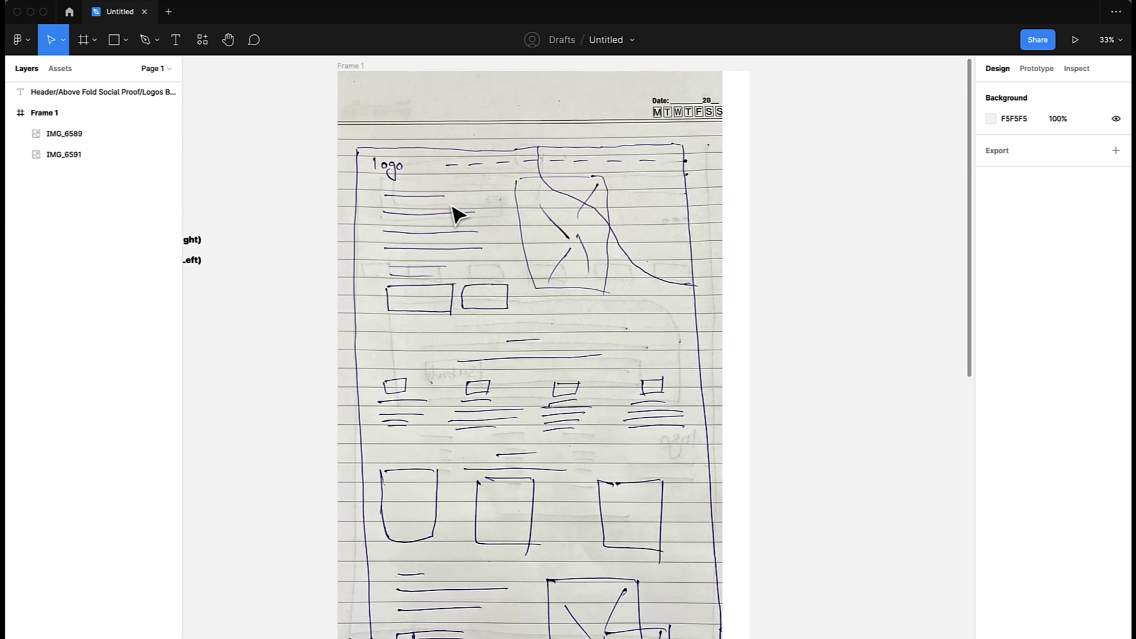
{"action": "scroll", "coordinate": [459, 216], "scroll_direction": "right", "scroll_amount": 2}
{"action": "scroll", "coordinate": [459, 216], "scroll_direction": "down", "scroll_amount": 1}
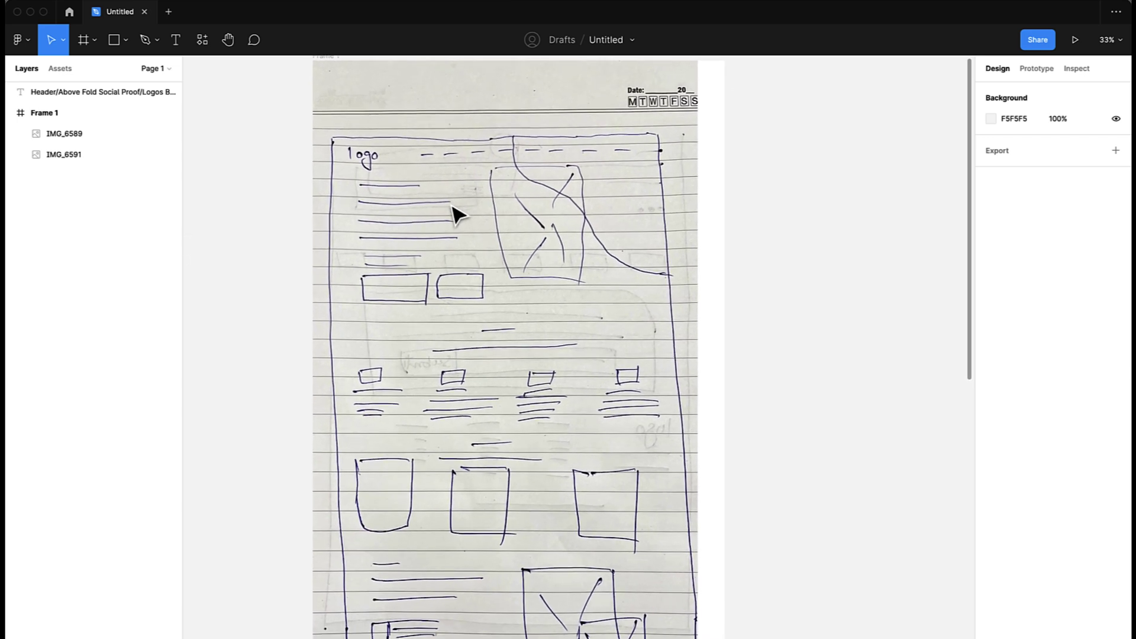
{"action": "scroll", "coordinate": [459, 215], "scroll_direction": "right", "scroll_amount": 2}
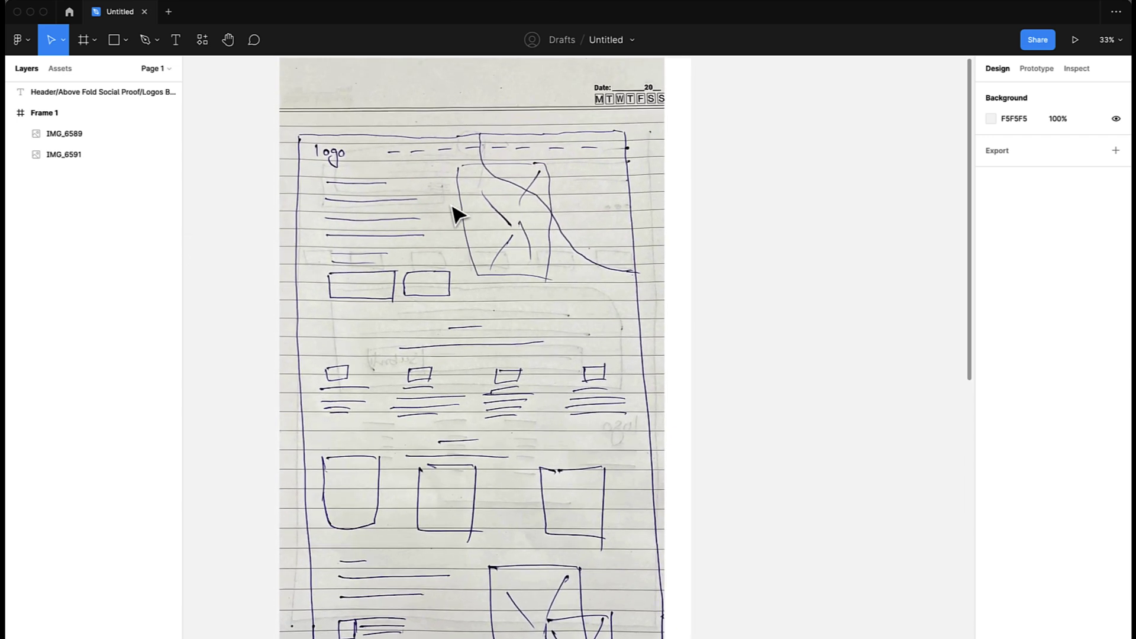
{"action": "scroll", "coordinate": [459, 216], "scroll_direction": "up", "scroll_amount": 1}
{"action": "scroll", "coordinate": [459, 216], "scroll_direction": "left", "scroll_amount": 1}
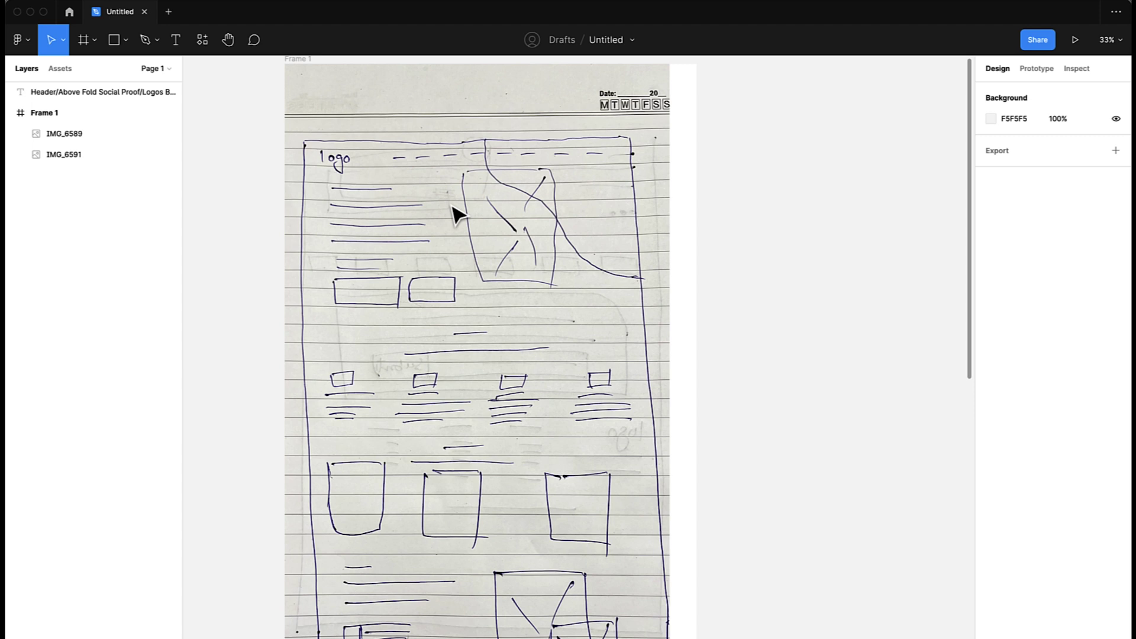